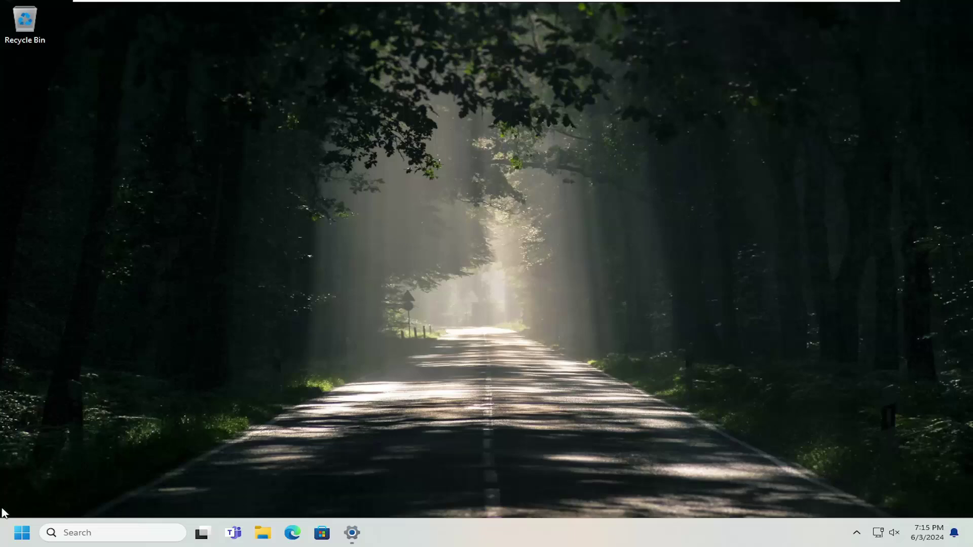
# From the Start button's quick-link menu, go to Shut down or sign out, leaving the Start menu open
pyautogui.rightClick(22, 533)
pyautogui.moveTo(76, 478)
pyautogui.click(189, 479)
# Search for regedit and launch Registry Editor as administrator, approving the UAC prompt
pyautogui.click(21, 531)
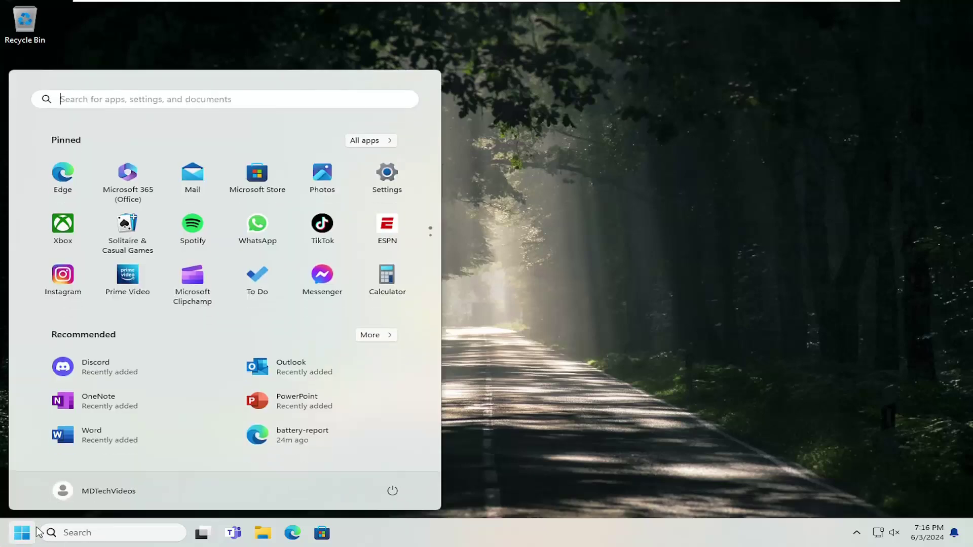
pyautogui.write('regedit')
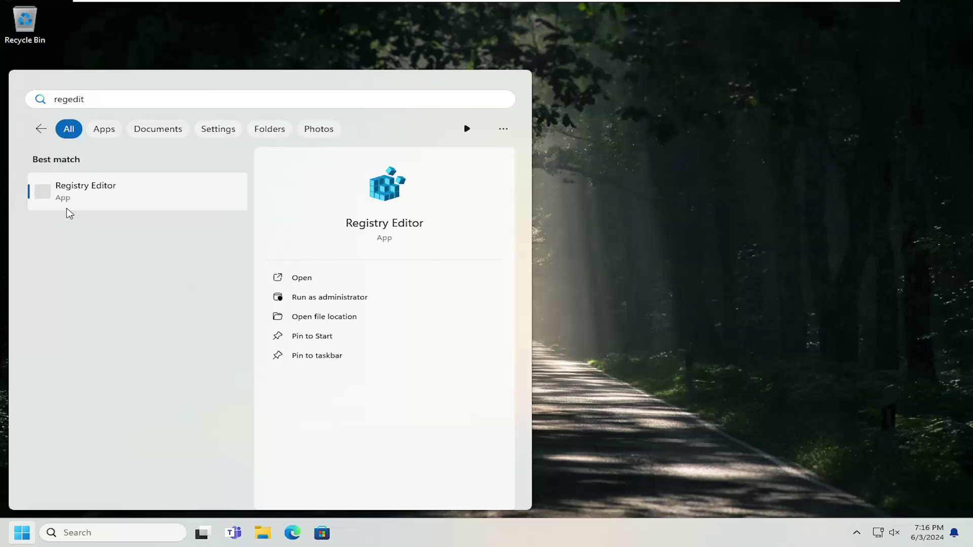
pyautogui.rightClick(79, 194)
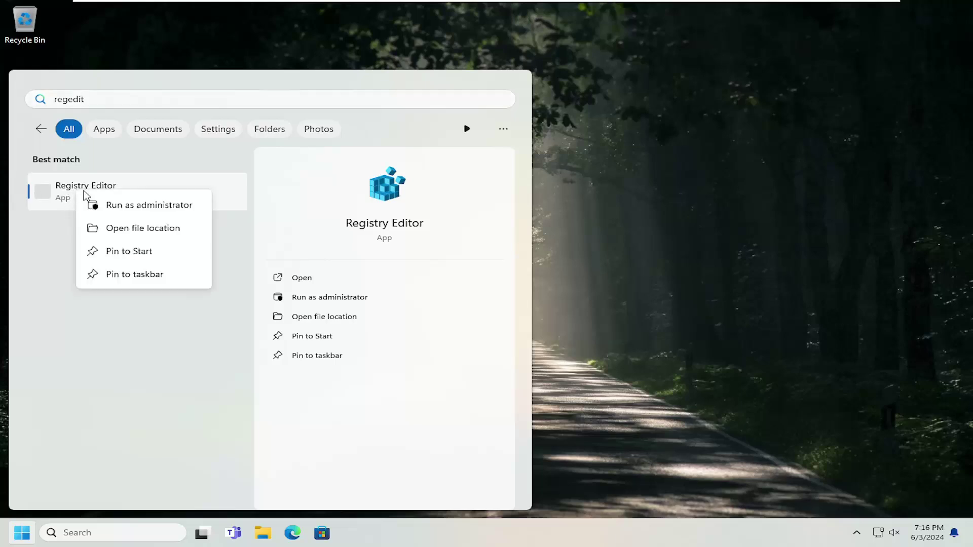
pyautogui.click(150, 206)
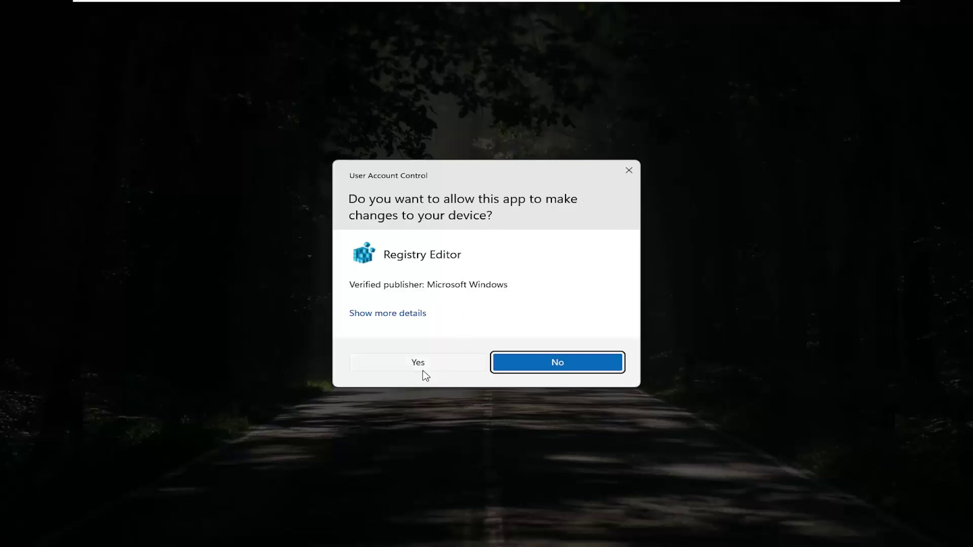
pyautogui.click(421, 363)
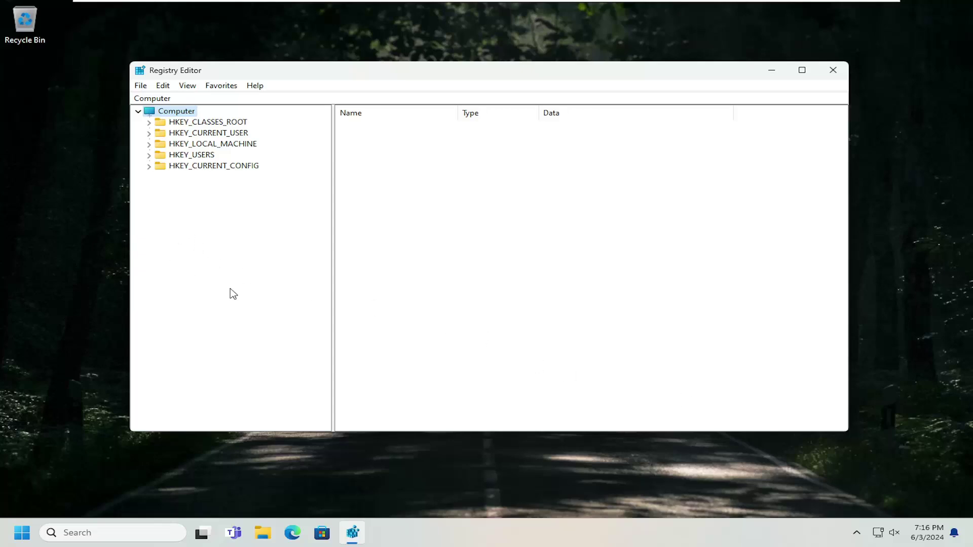
# Start a registry backup with File > Export, then cancel it without saving
pyautogui.click(140, 87)
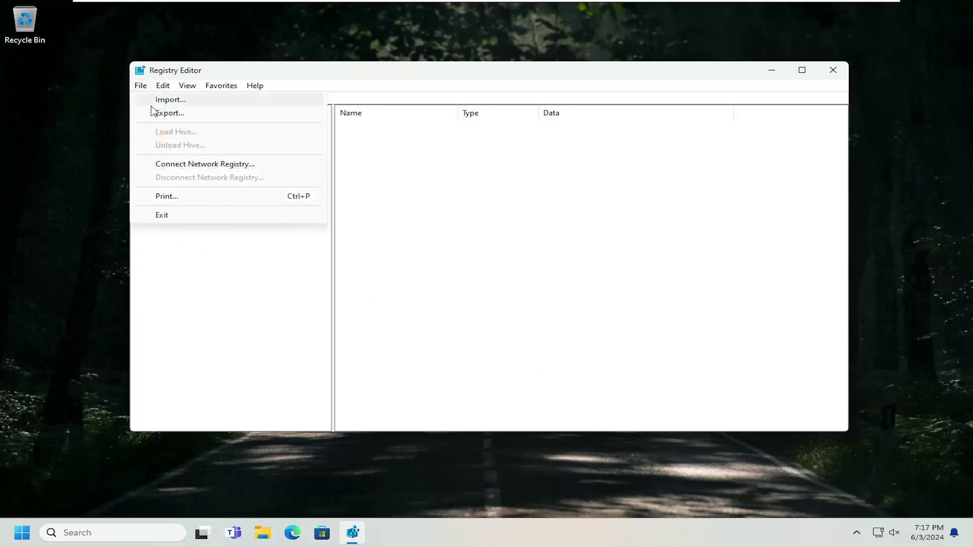
pyautogui.click(152, 112)
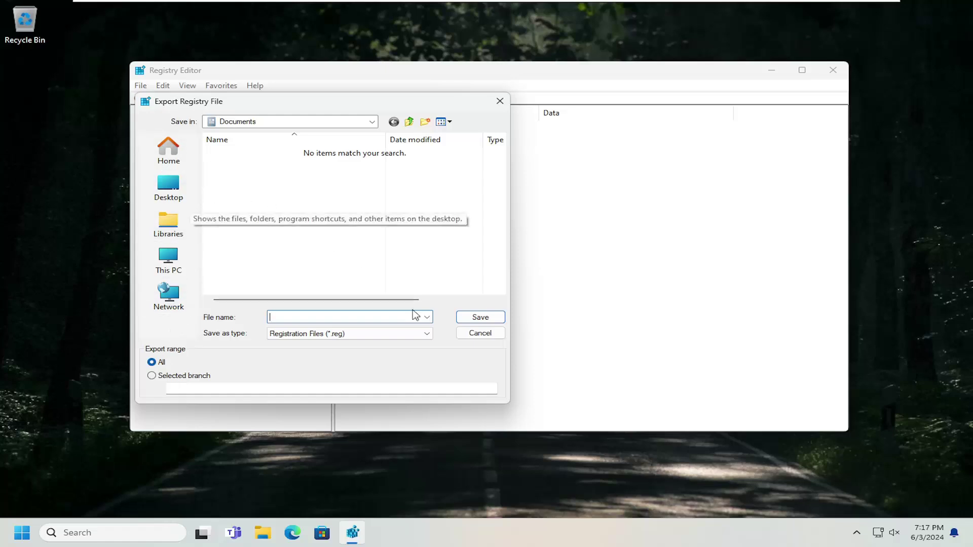
pyautogui.click(495, 333)
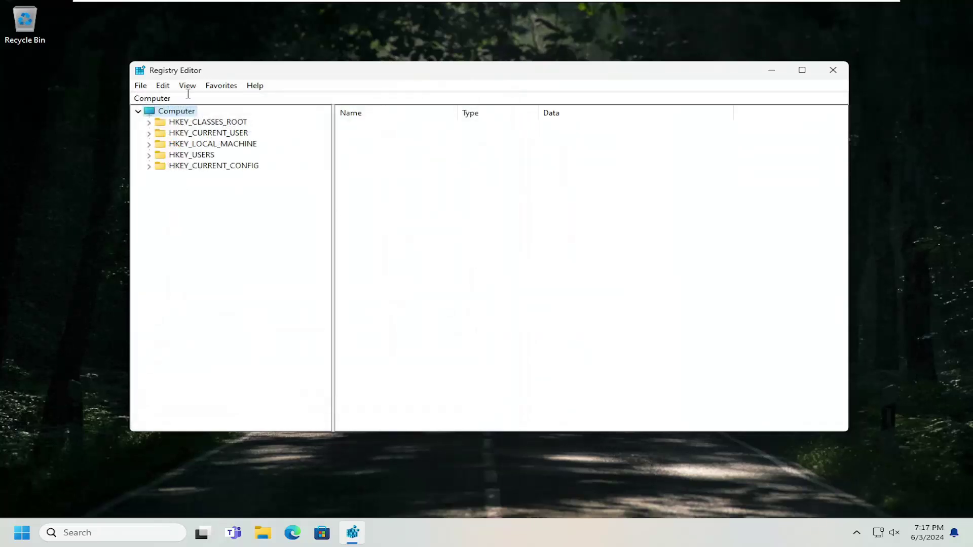
# Look over the Edit menu, then open File > Import Registry File
pyautogui.click(141, 85)
pyautogui.moveTo(163, 85)
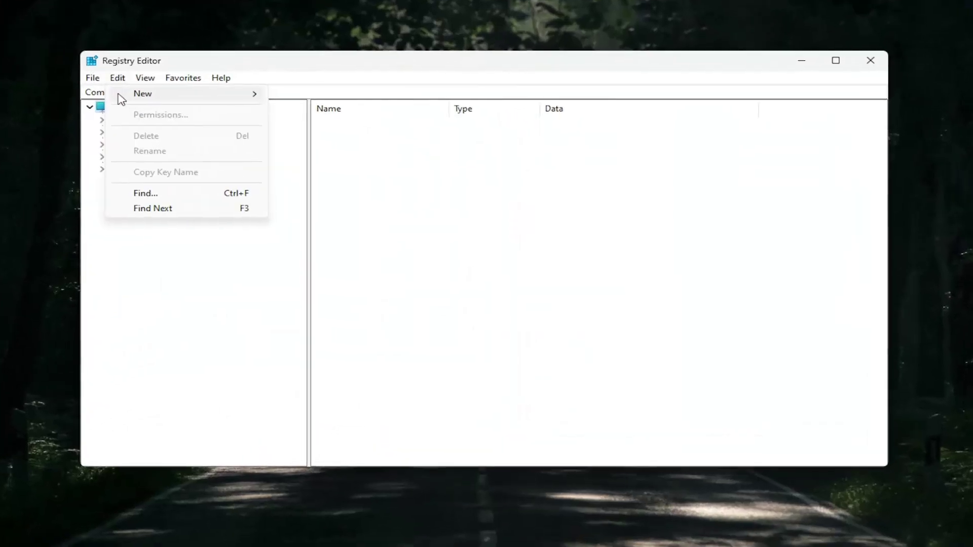
pyautogui.click(123, 93)
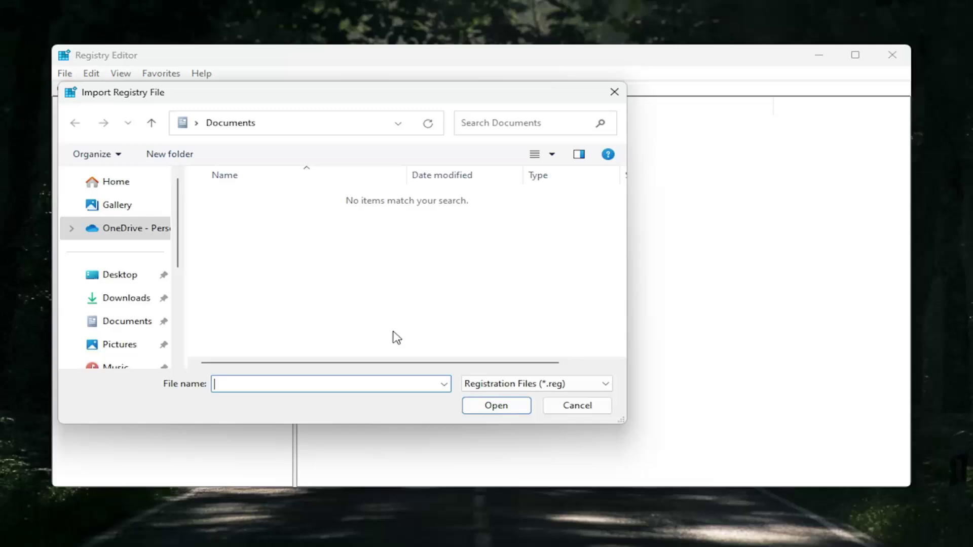
# Cancel the import and expand HKEY_LOCAL_MACHINE\SYSTEM\CurrentControlSet\Control in the key tree
pyautogui.click(575, 406)
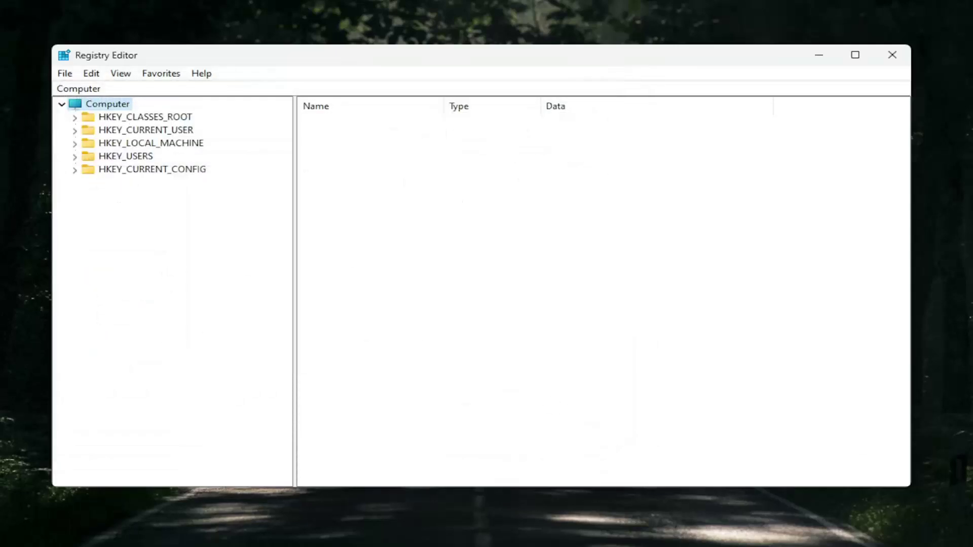
pyautogui.doubleClick(141, 143)
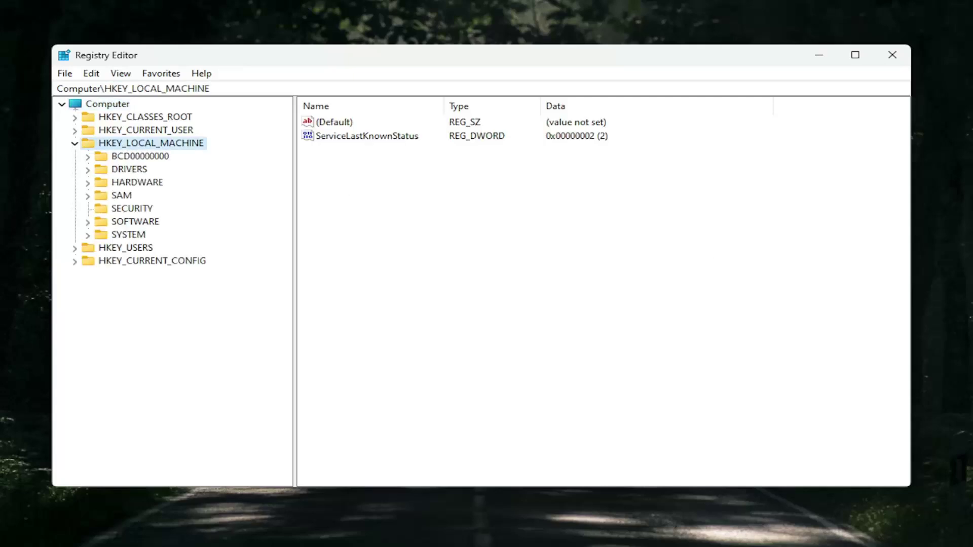
pyautogui.doubleClick(132, 226)
pyautogui.doubleClick(126, 192)
pyautogui.doubleClick(152, 234)
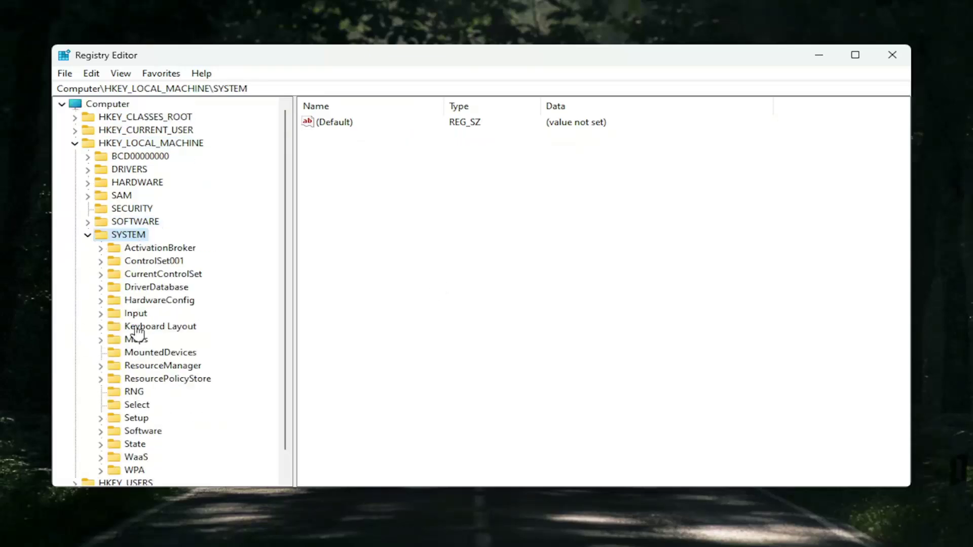
pyautogui.doubleClick(182, 274)
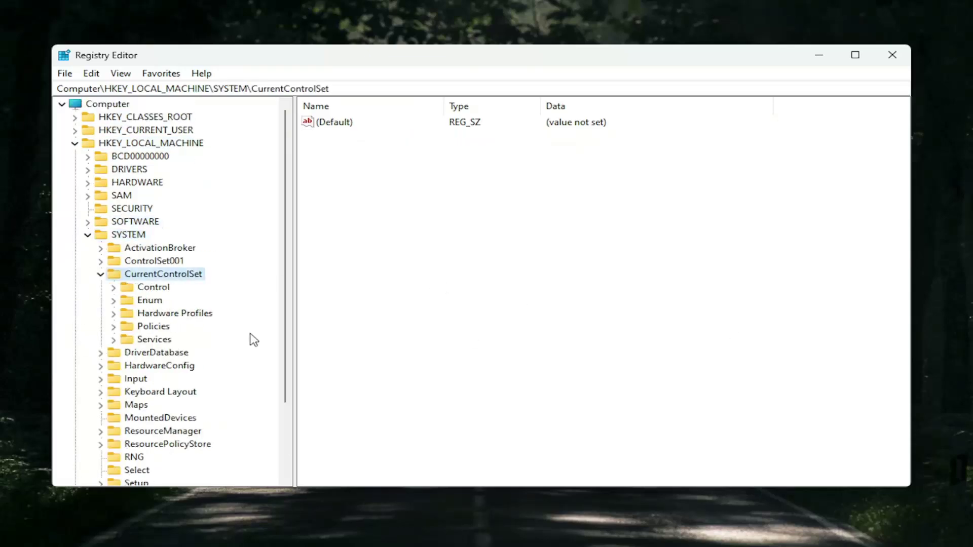
pyautogui.doubleClick(150, 288)
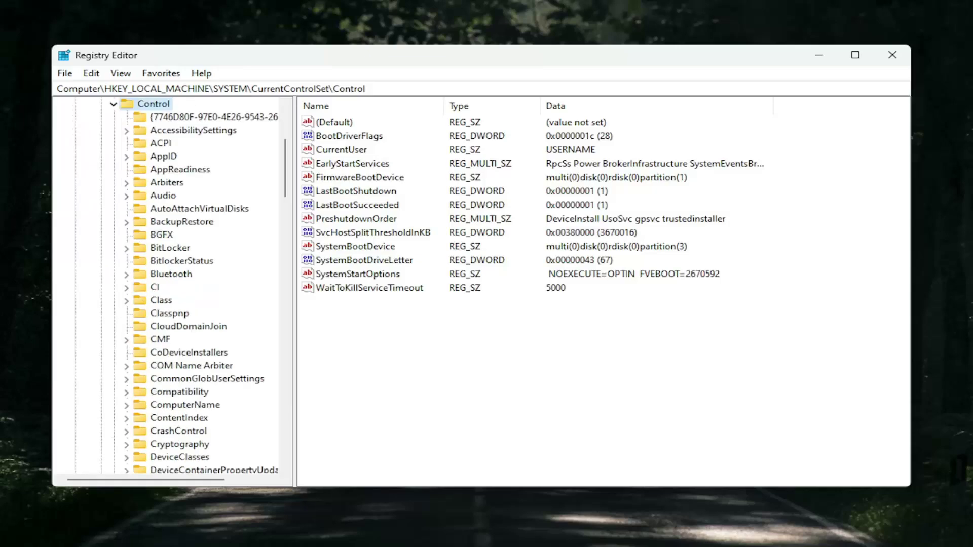
# Expand Session Manager under Control and select its Memory Management key
pyautogui.click(207, 353)
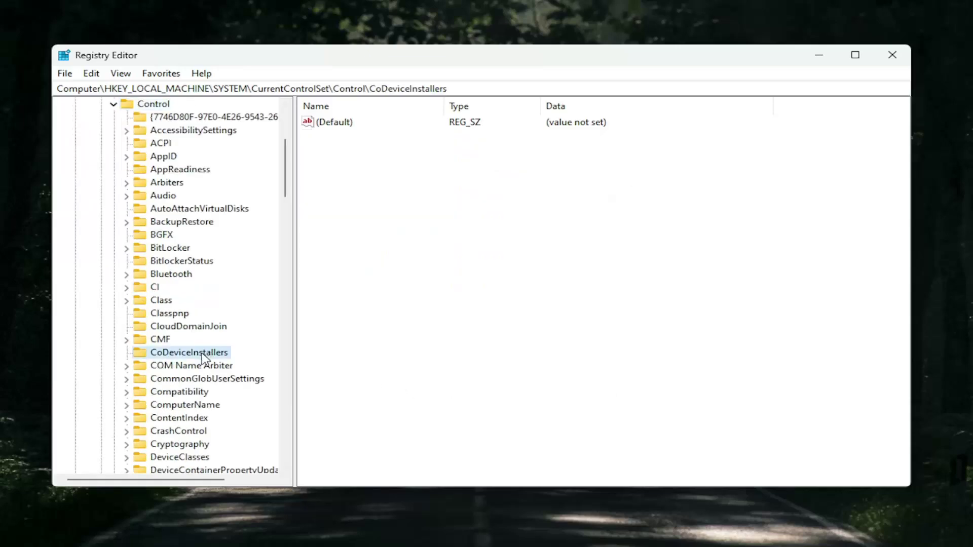
pyautogui.scroll(-9, 193, 374)
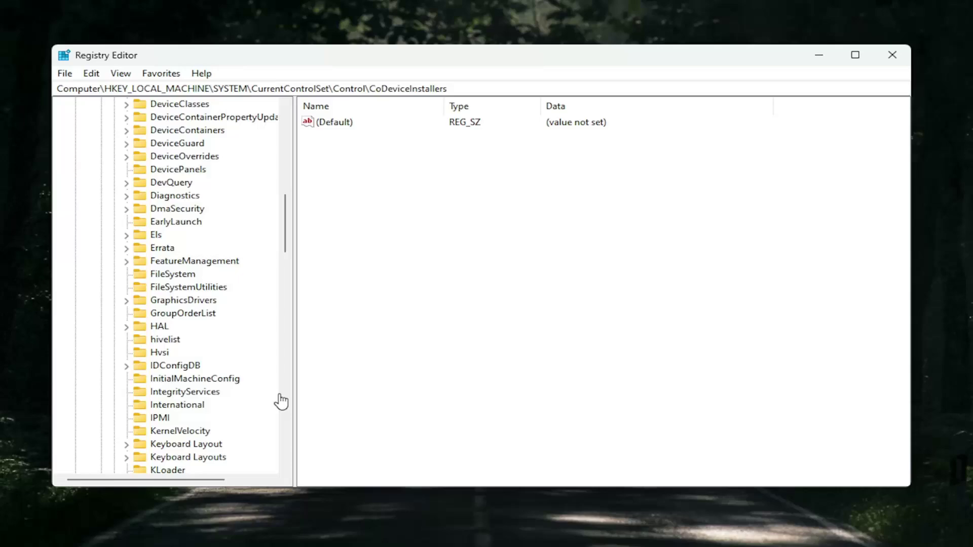
pyautogui.scroll(-6, 218, 391)
pyautogui.scroll(-12, 218, 390)
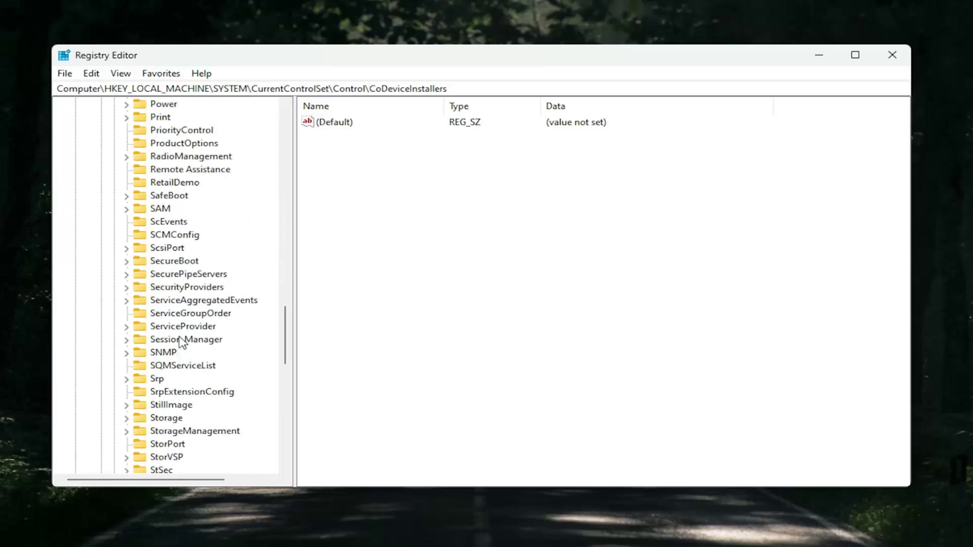
pyautogui.doubleClick(181, 340)
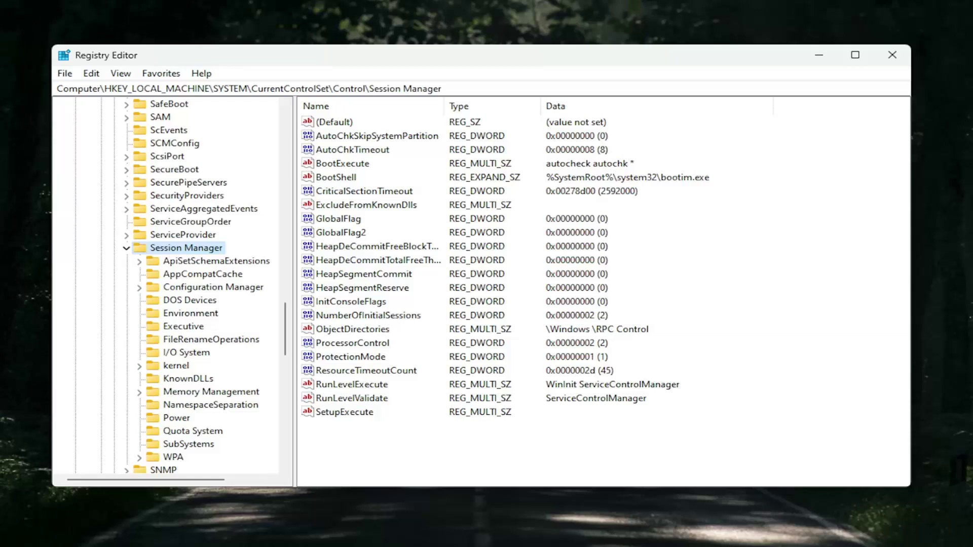
pyautogui.click(193, 392)
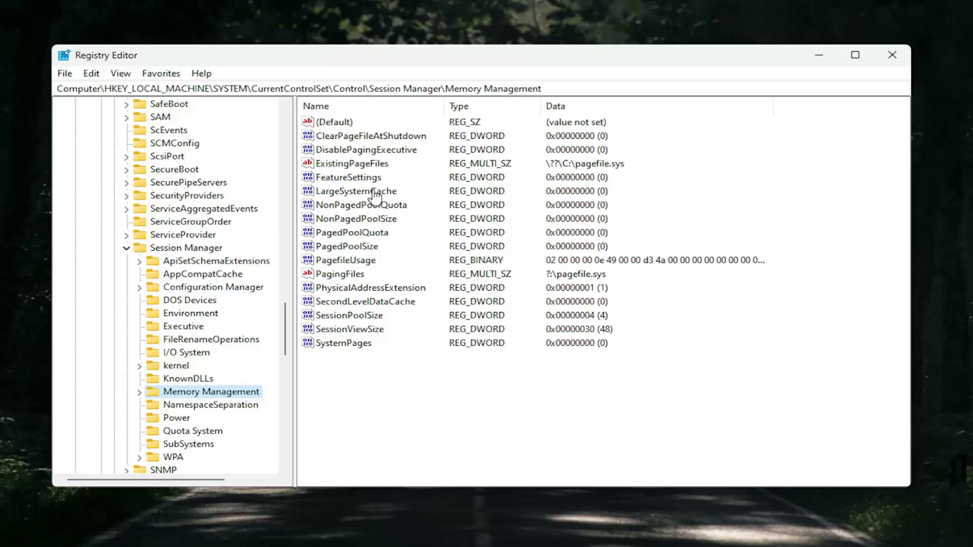
# Add a DWORD (32-bit) value named PoolUsageMaximum to Memory Management
pyautogui.click(347, 250)
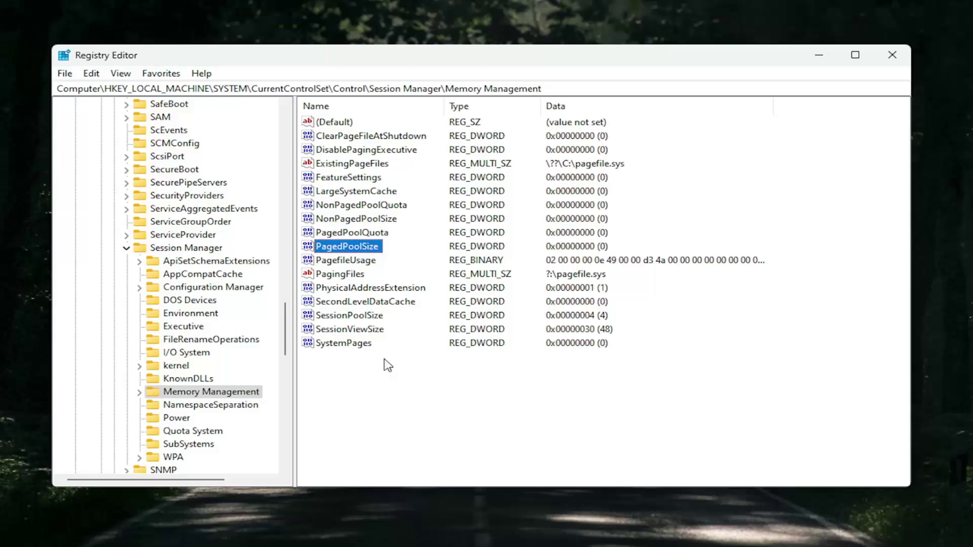
pyautogui.rightClick(346, 380)
pyautogui.moveTo(394, 396)
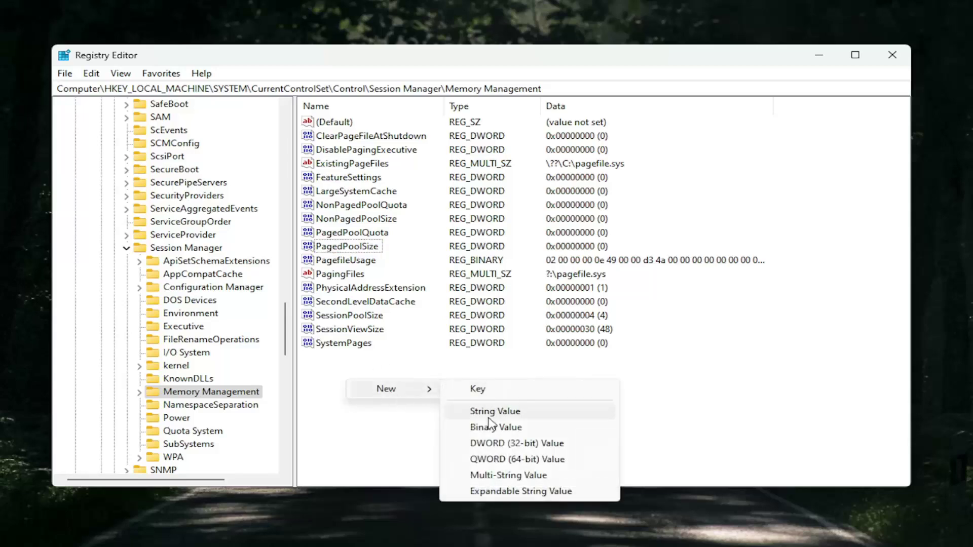
pyautogui.click(489, 446)
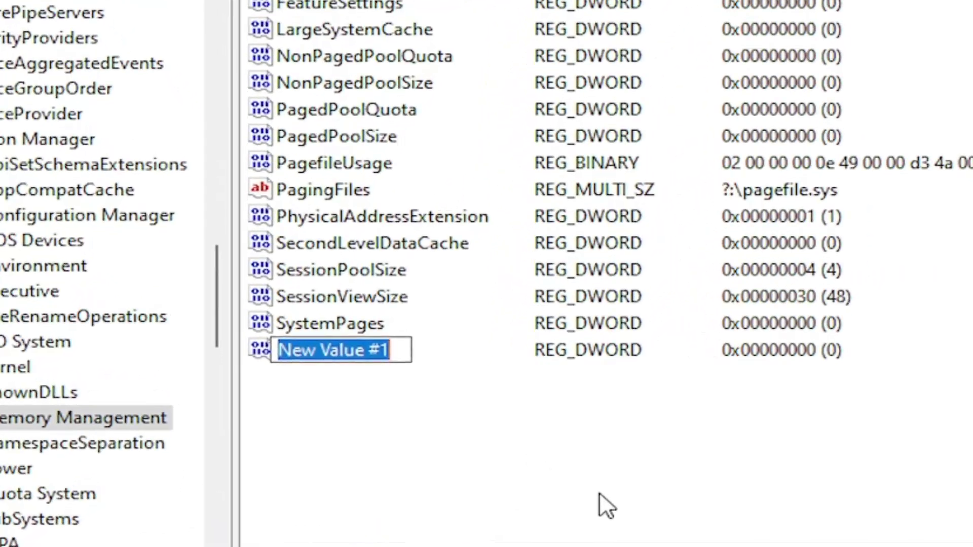
pyautogui.write('PoolUsag')
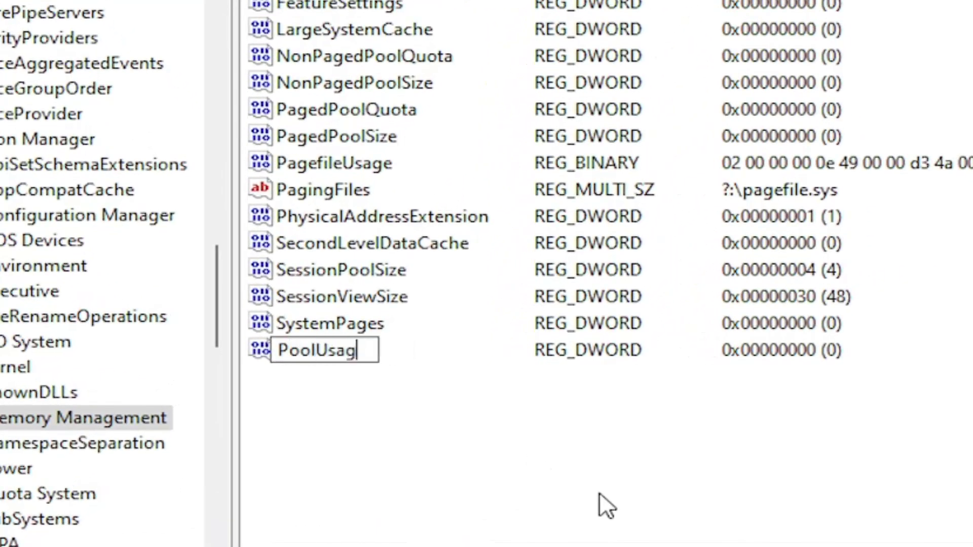
pyautogui.write('eMaximum')
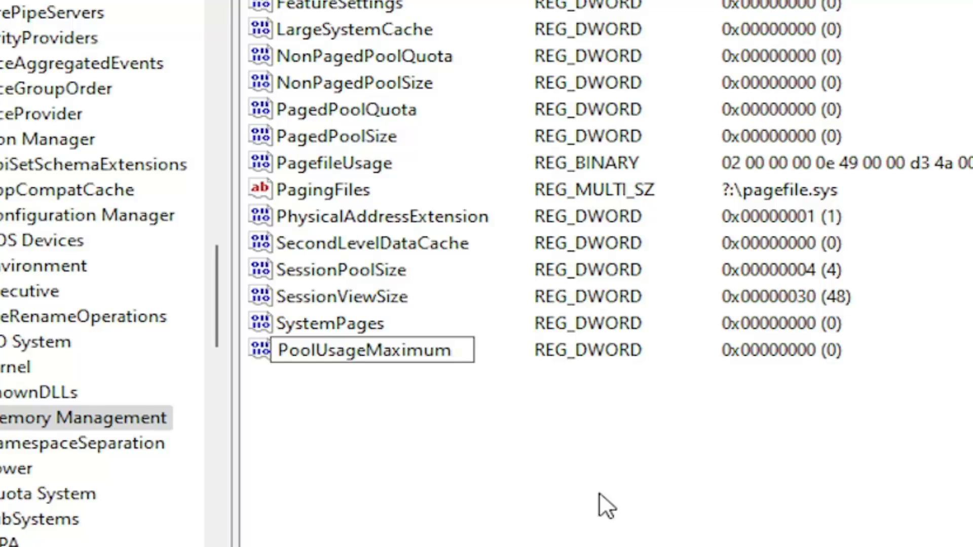
pyautogui.press('Return')
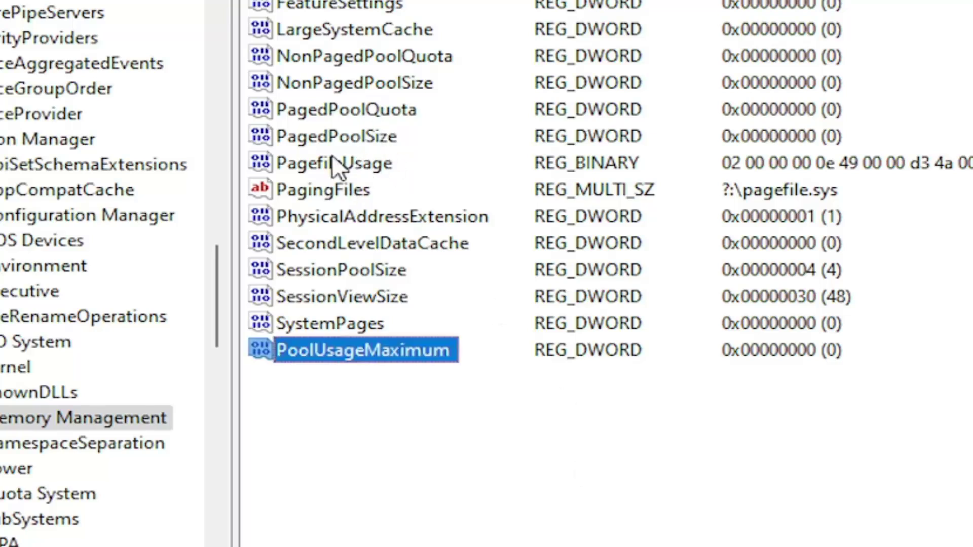
pyautogui.click(332, 137)
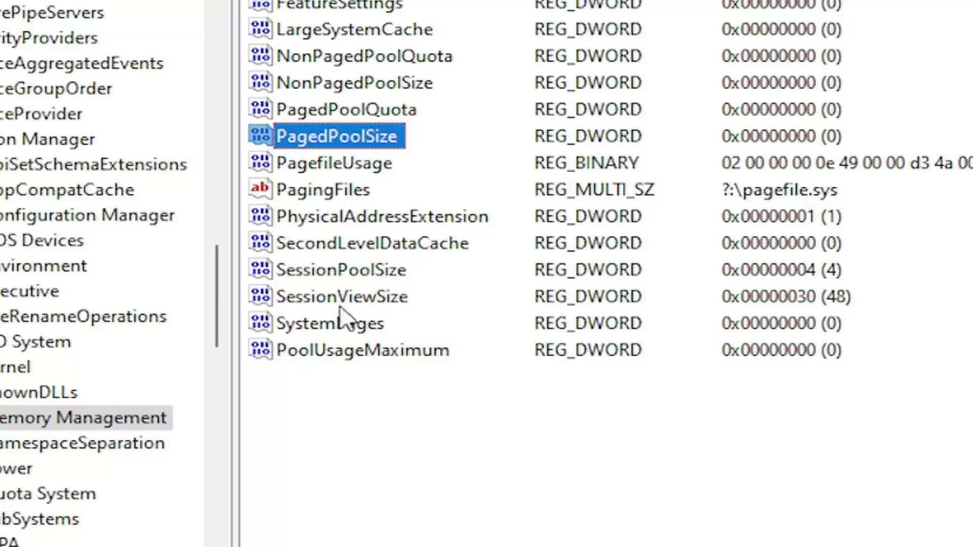
pyautogui.click(310, 345)
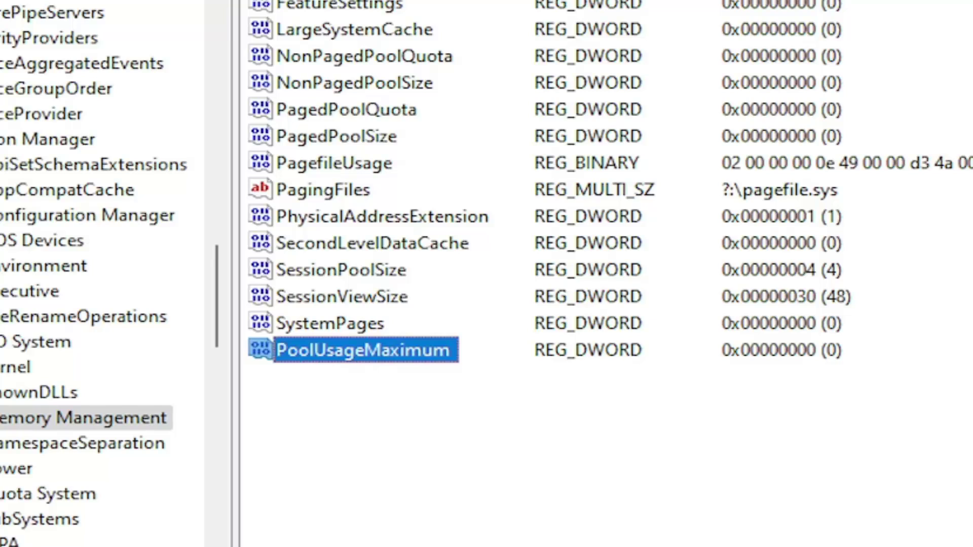
# Set PoolUsageMaximum's data to hexadecimal 60
pyautogui.press('Return')
pyautogui.doubleClick(366, 351)
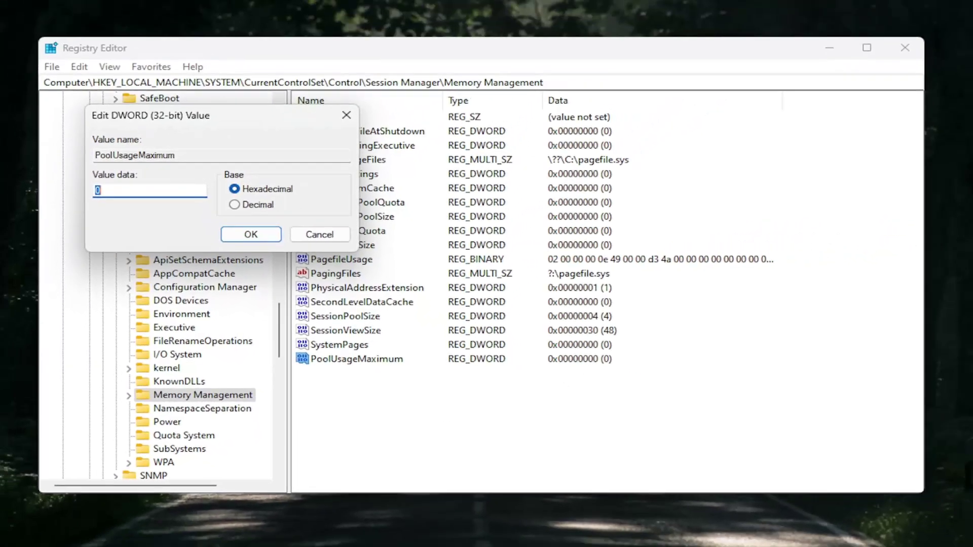
pyautogui.moveTo(152, 117); pyautogui.dragTo(380, 184)
pyautogui.click(330, 258)
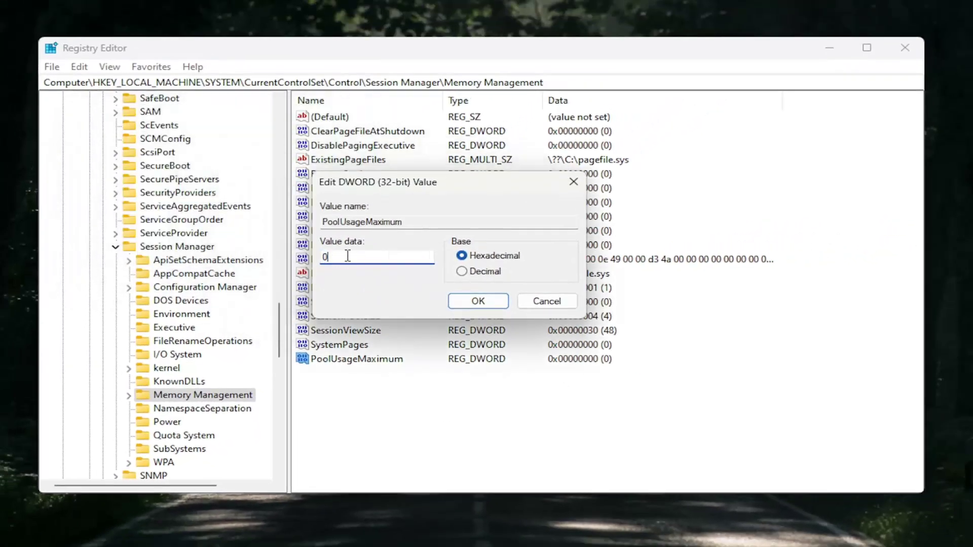
pyautogui.press('BackSpace')
pyautogui.write('60')
pyautogui.click(487, 303)
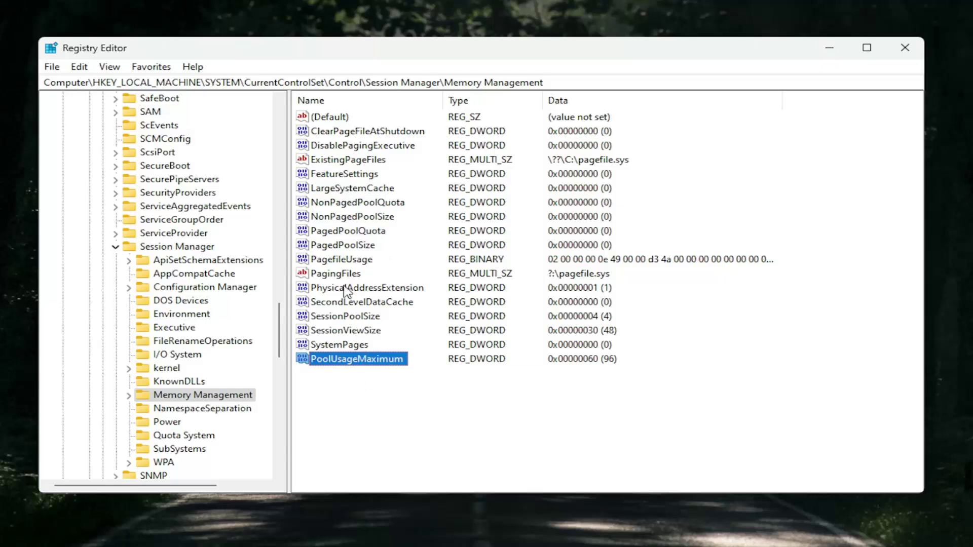
# Set PagedPoolSize's data to ffffffff
pyautogui.click(349, 245)
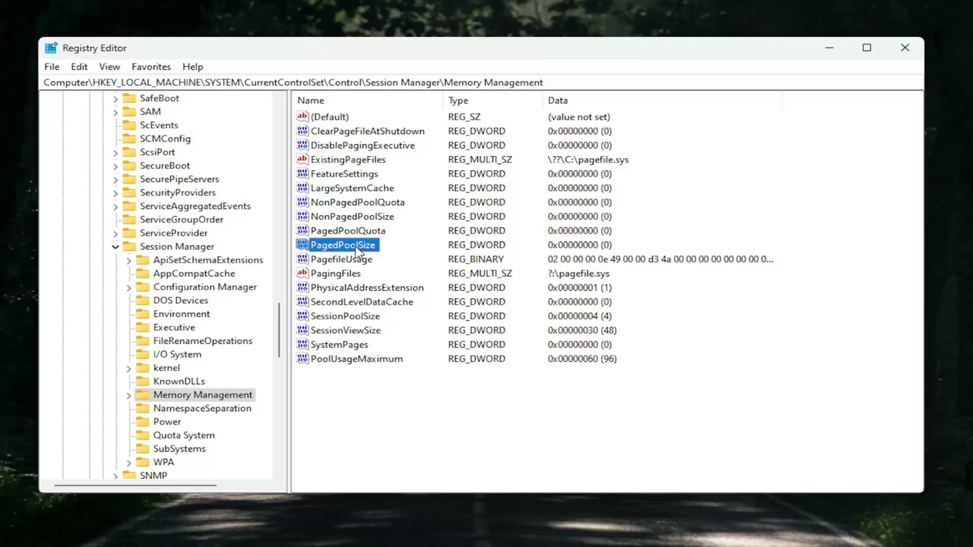
pyautogui.doubleClick(350, 245)
pyautogui.moveTo(233, 117); pyautogui.dragTo(530, 201)
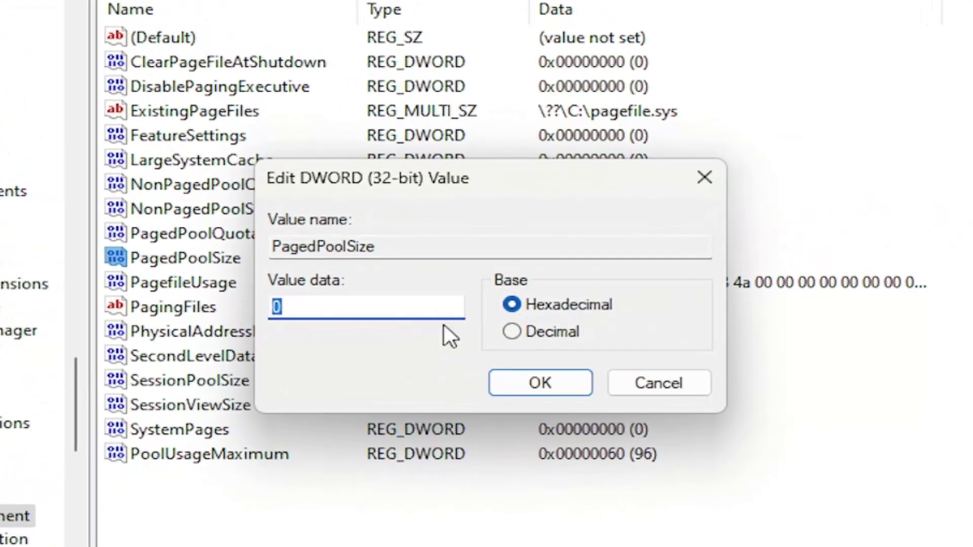
pyautogui.write('ffffffff')
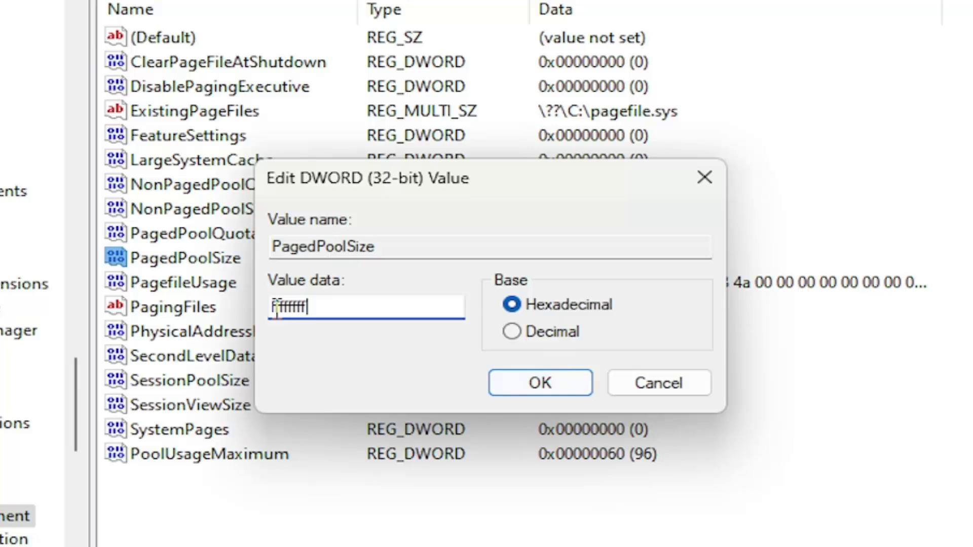
pyautogui.click(517, 385)
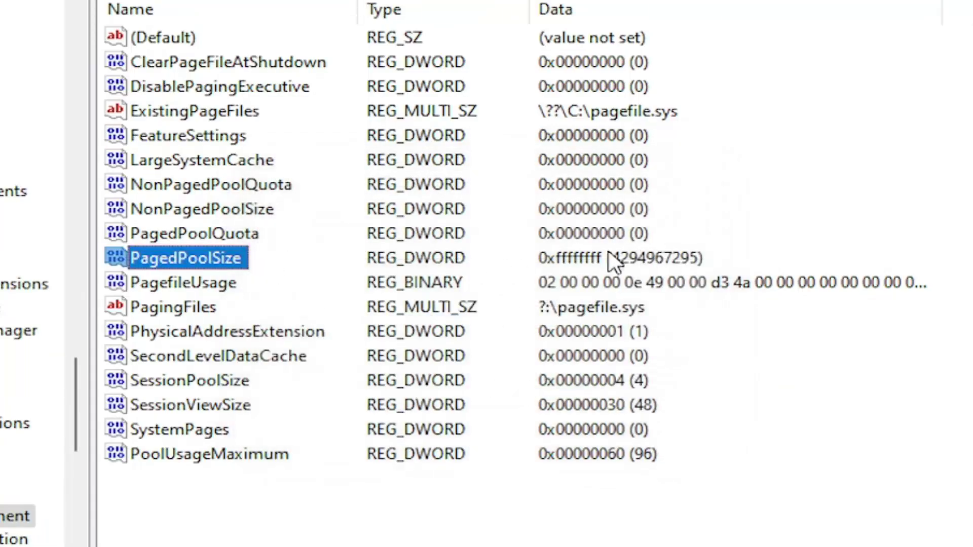
# Collapse the registry tree from Session Manager back to the root keys
pyautogui.click(35, 317)
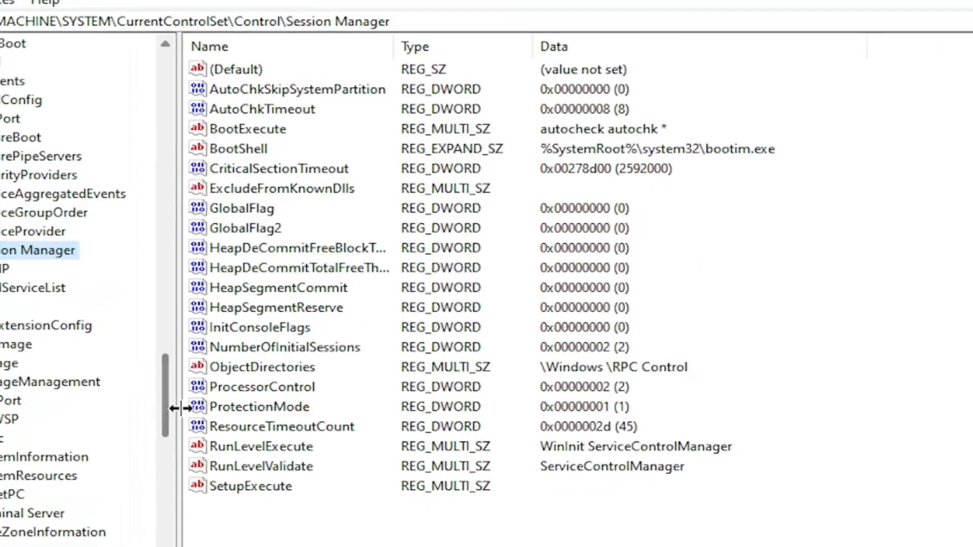
pyautogui.moveTo(141, 406); pyautogui.dragTo(141, 86)
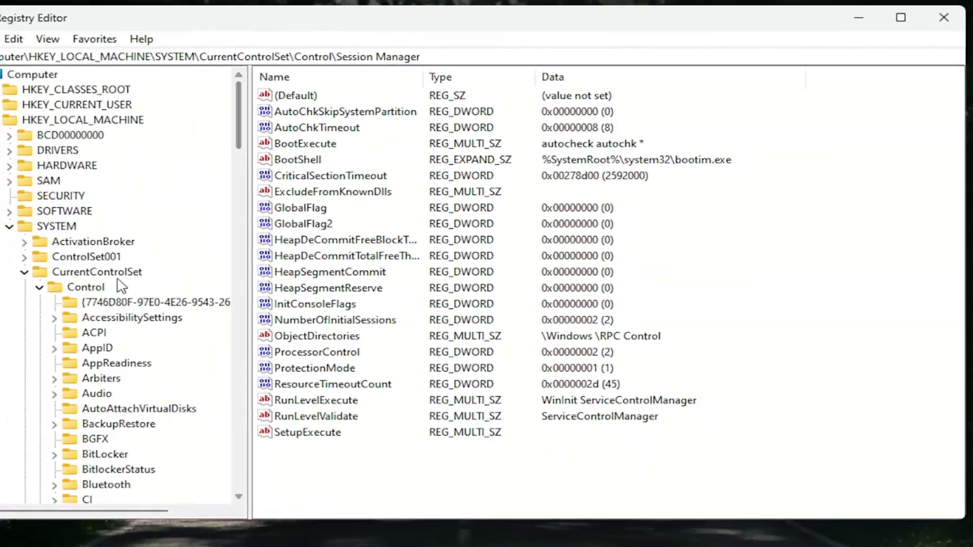
pyautogui.press('Left')
pyautogui.press('Left')
pyautogui.press('Left')
pyautogui.press('Left')
pyautogui.press('Left')
pyautogui.press('Left')
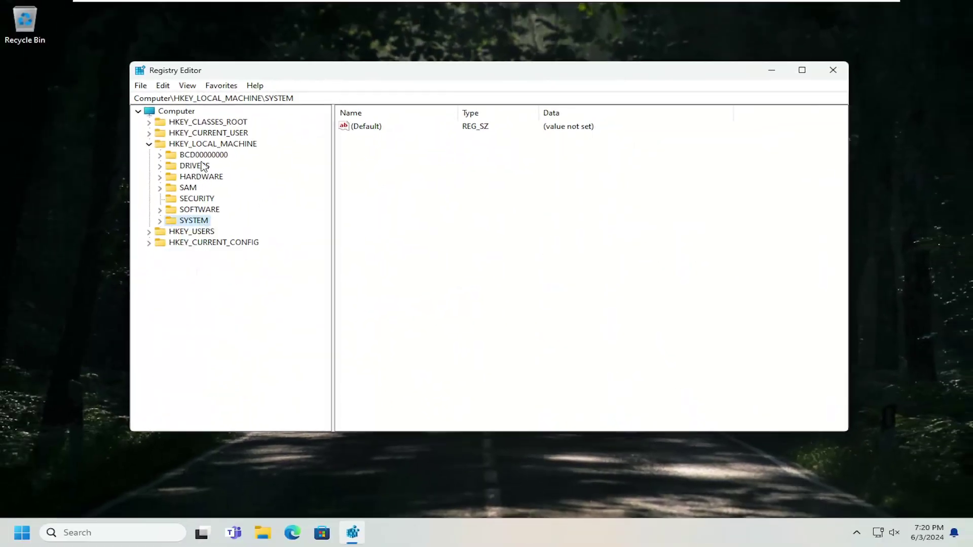
pyautogui.press('Left')
pyautogui.press('Left')
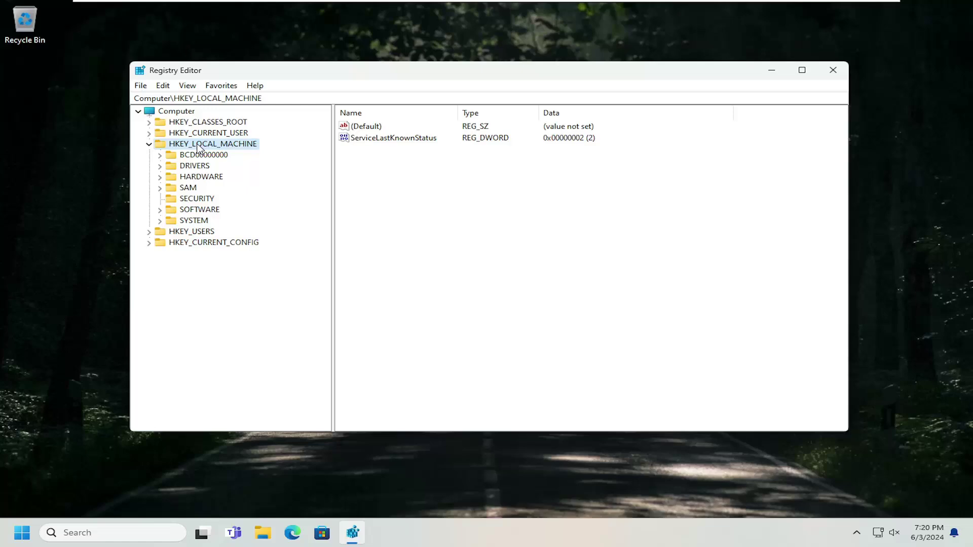
# Close Registry Editor and reach the Start button's Shut down or sign out options to restart
pyautogui.click(833, 70)
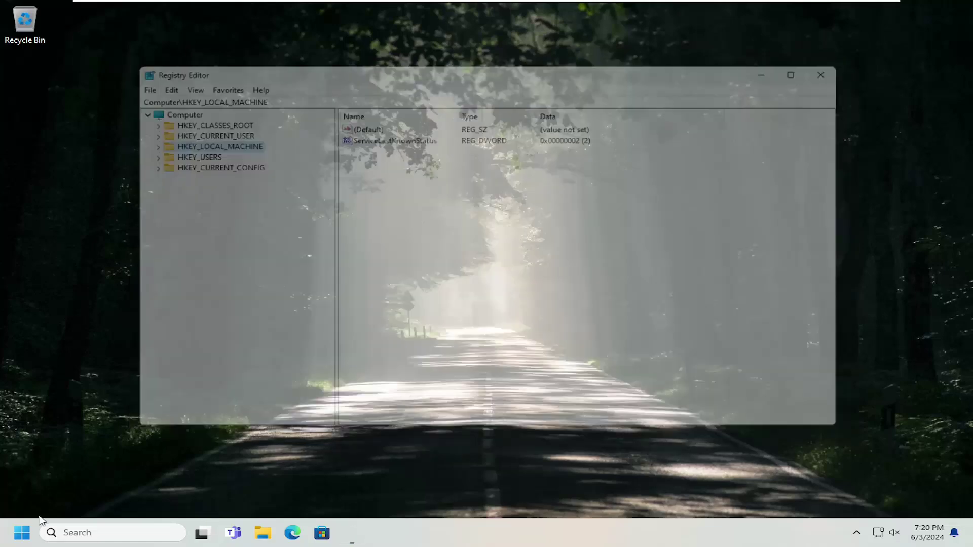
pyautogui.rightClick(22, 533)
pyautogui.moveTo(93, 481)
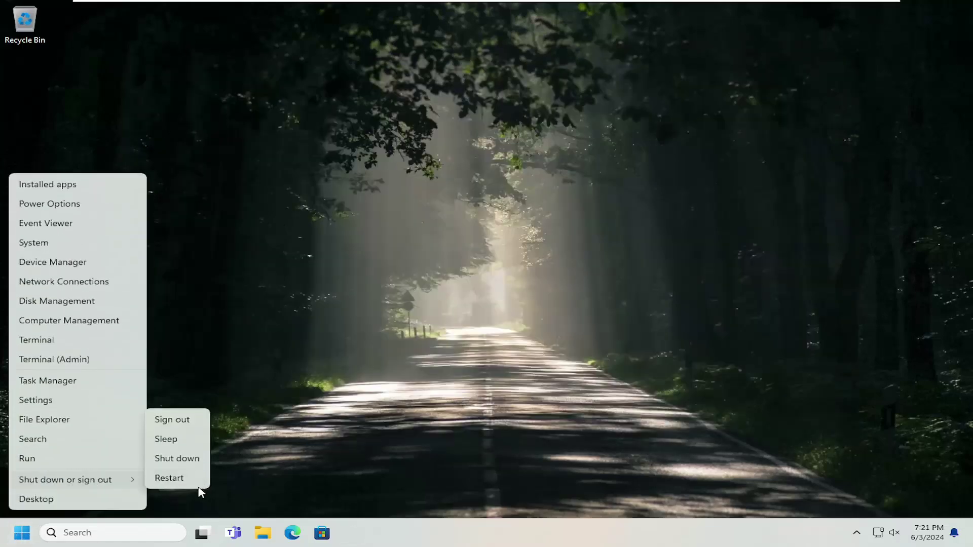